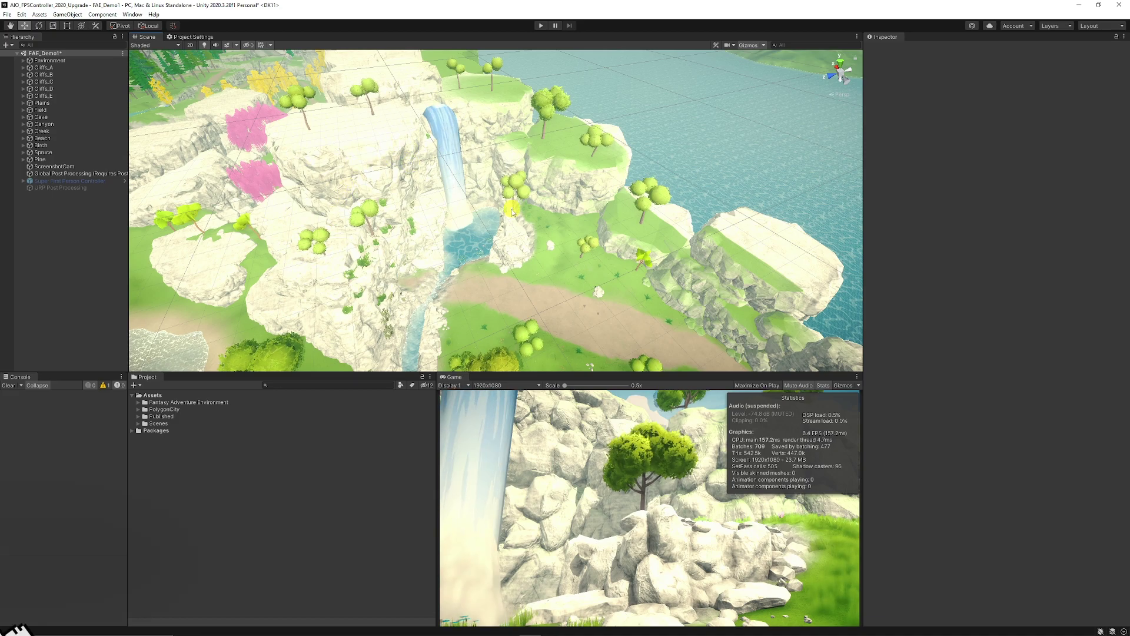
Step: Run the game with the Game view maximized to read its performance statistics, and return to the normal editor view
left_click_drag(444, 195, 431, 216, "alt")
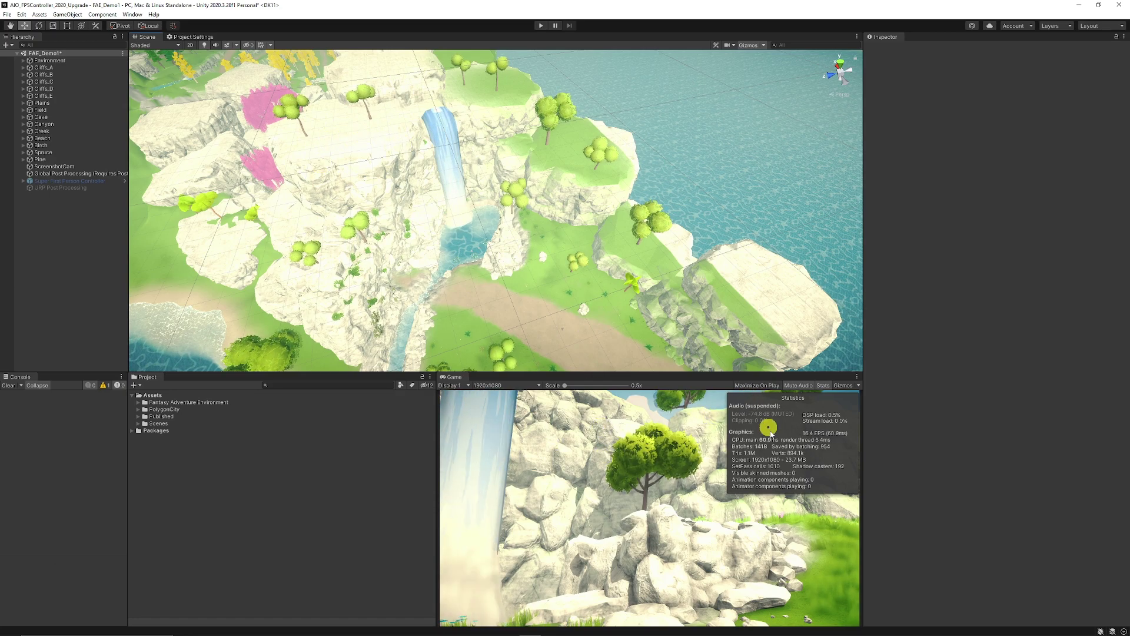
left_click(542, 26)
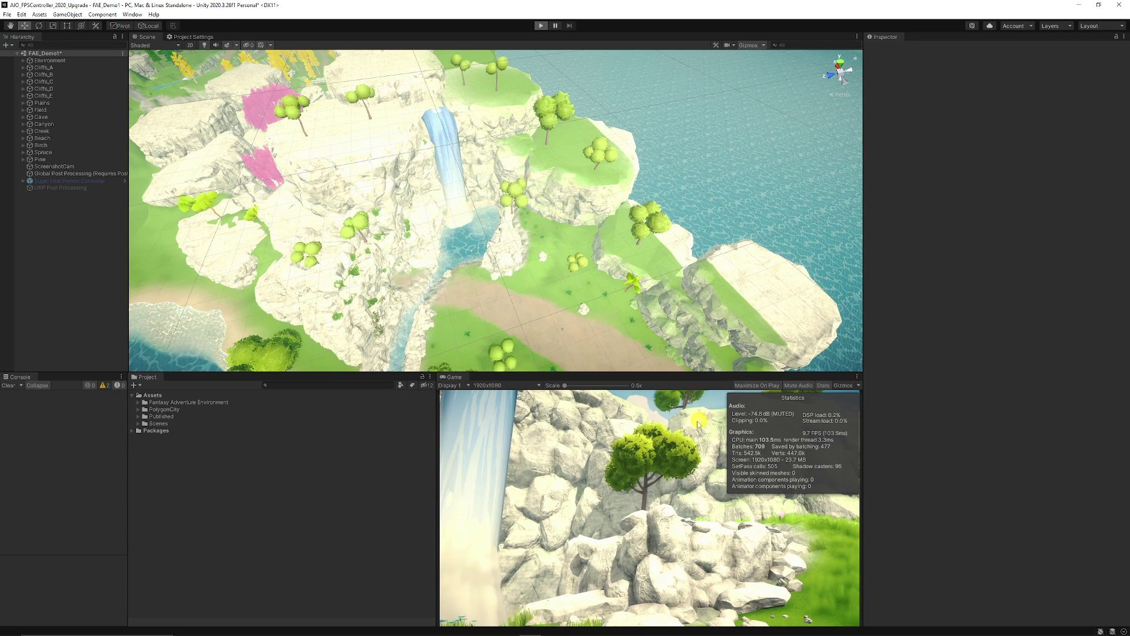
key("shift+space")
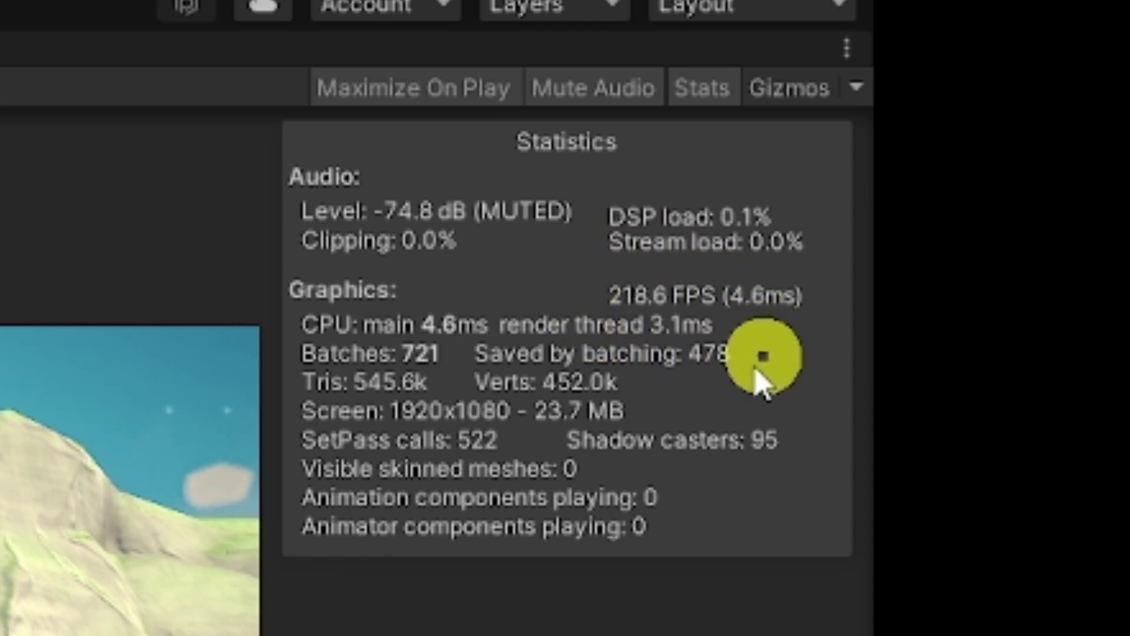
key("shift+space")
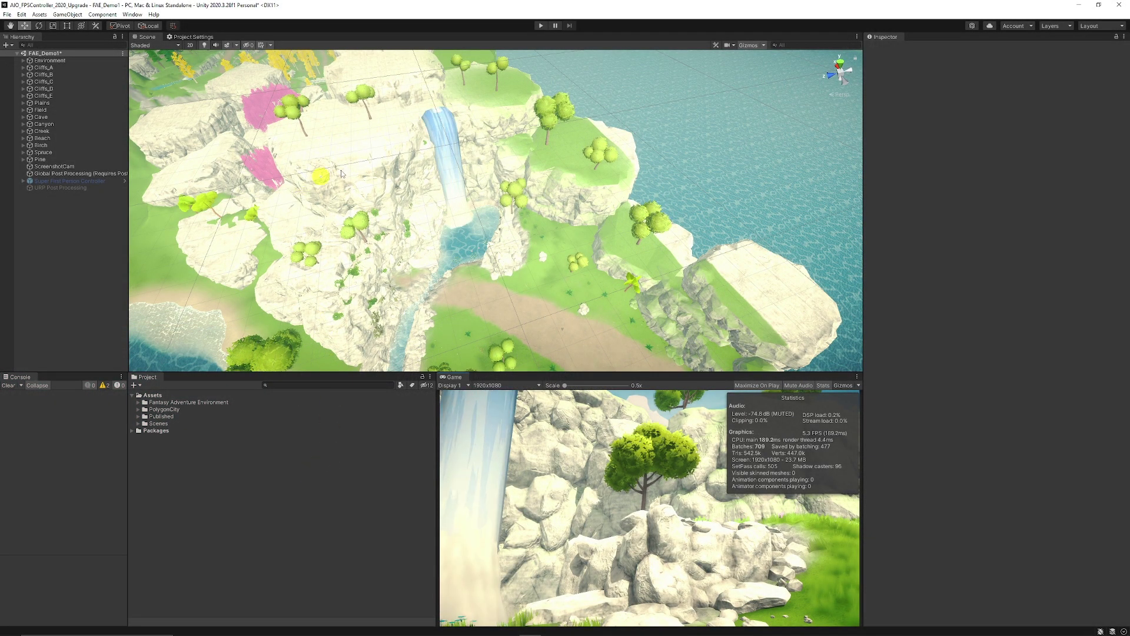
scroll(424, 195, "down", 2)
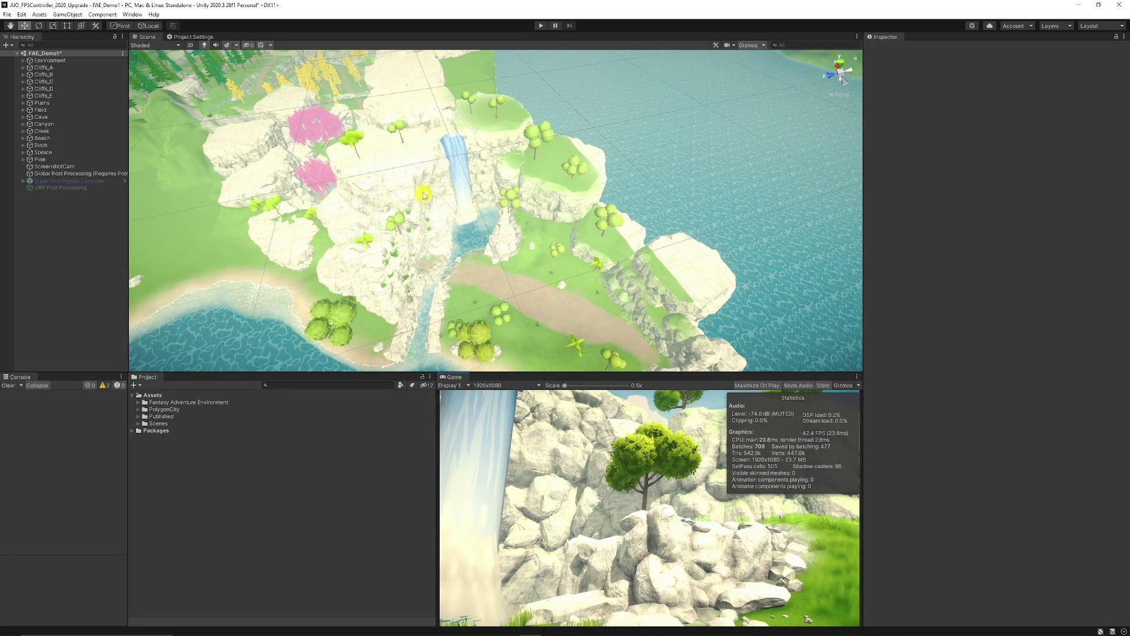
scroll(424, 195, "up", 2)
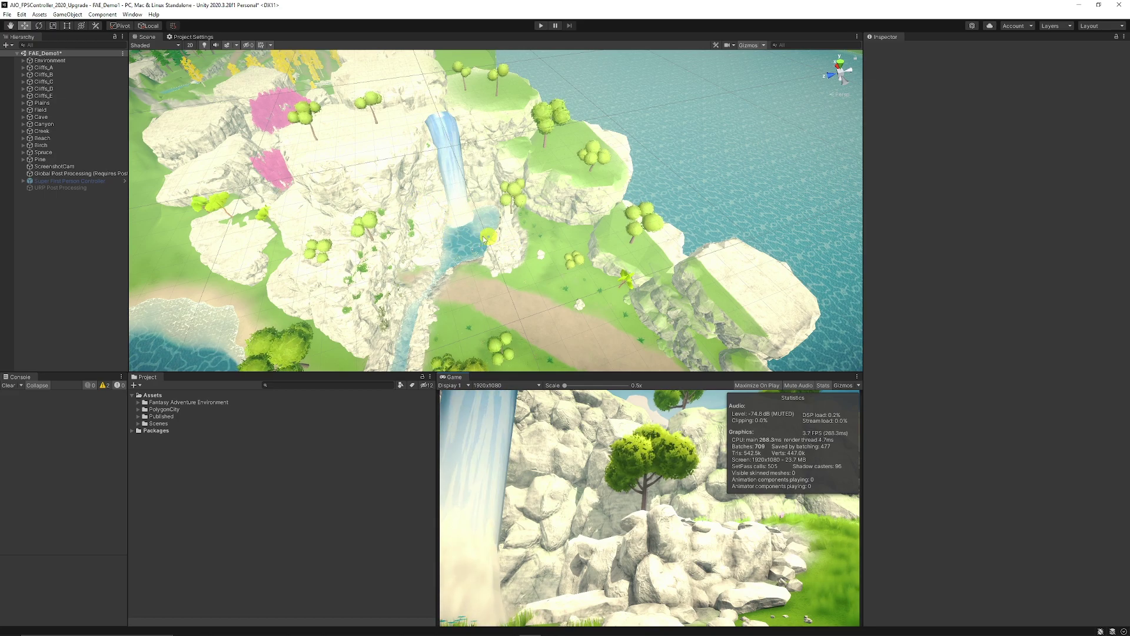
middle_click_drag(450, 246, 456, 205)
scroll(456, 204, "up", 3)
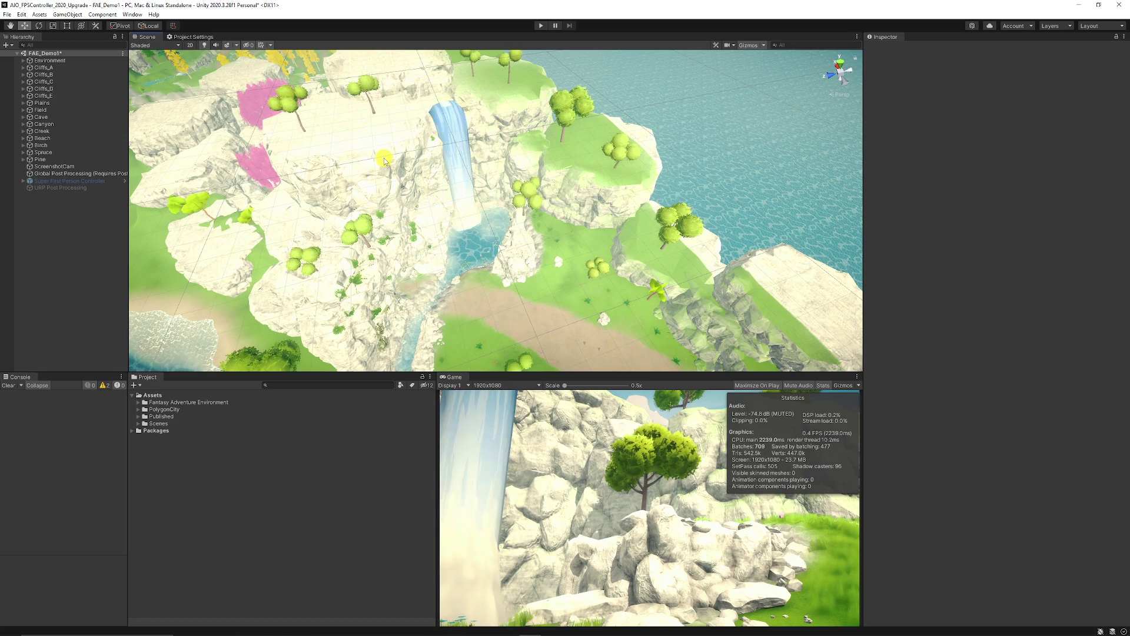
left_click(69, 61)
left_click(59, 67, "ctrl")
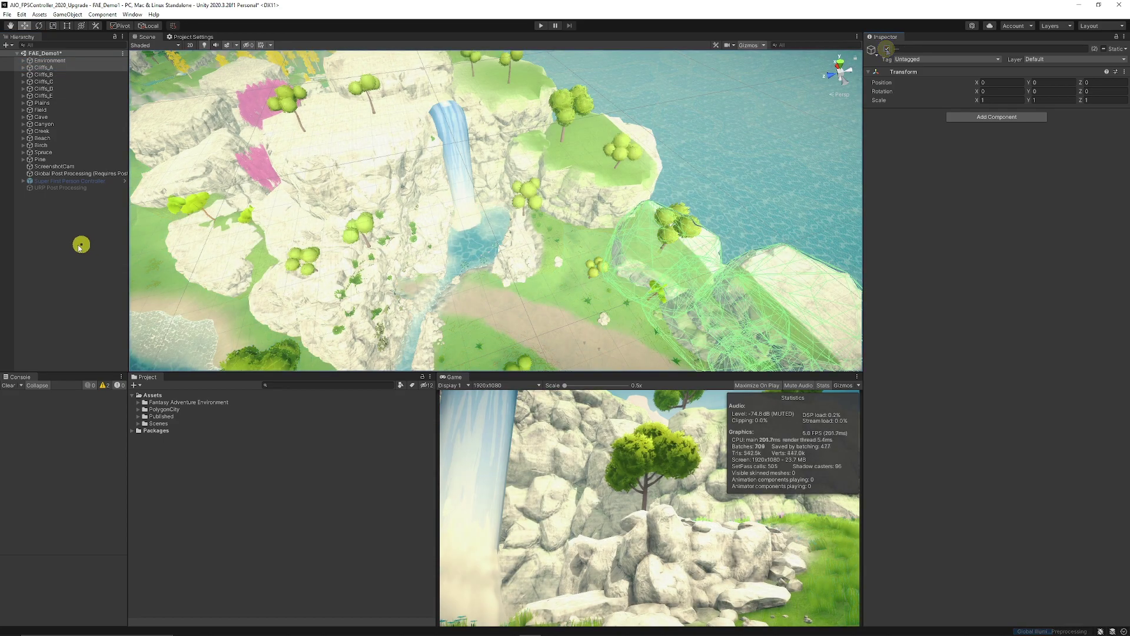
left_click(78, 246)
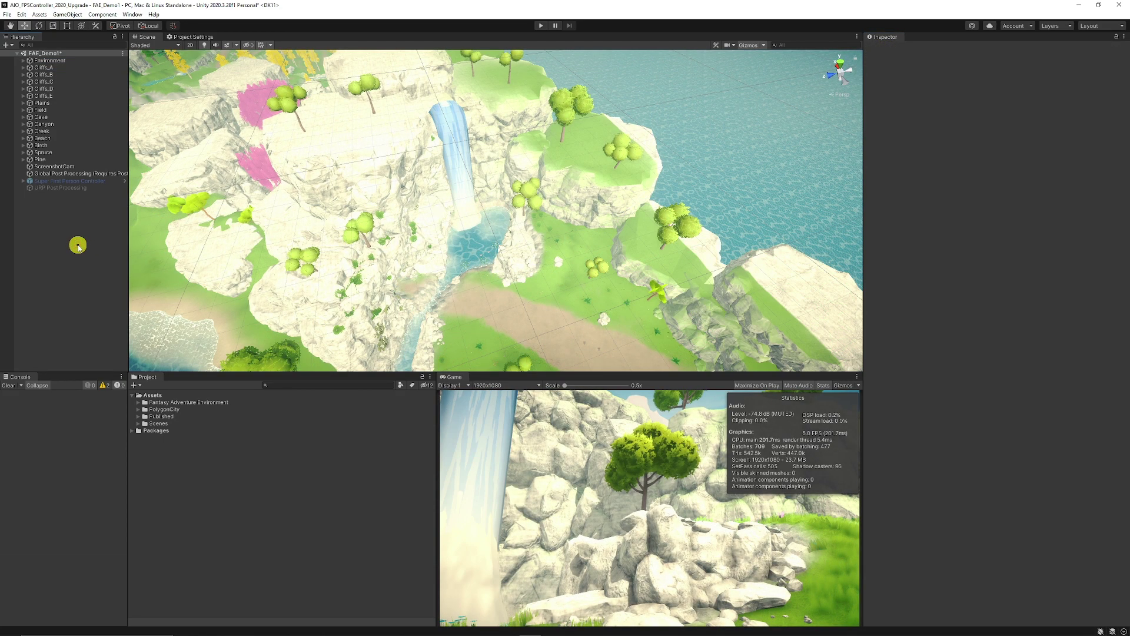
Step: Hide the FAE_Demo1 objects in the Scene view, showing only Plains and Cliffs_E at first, and run the game to compare performance
left_click(4, 54)
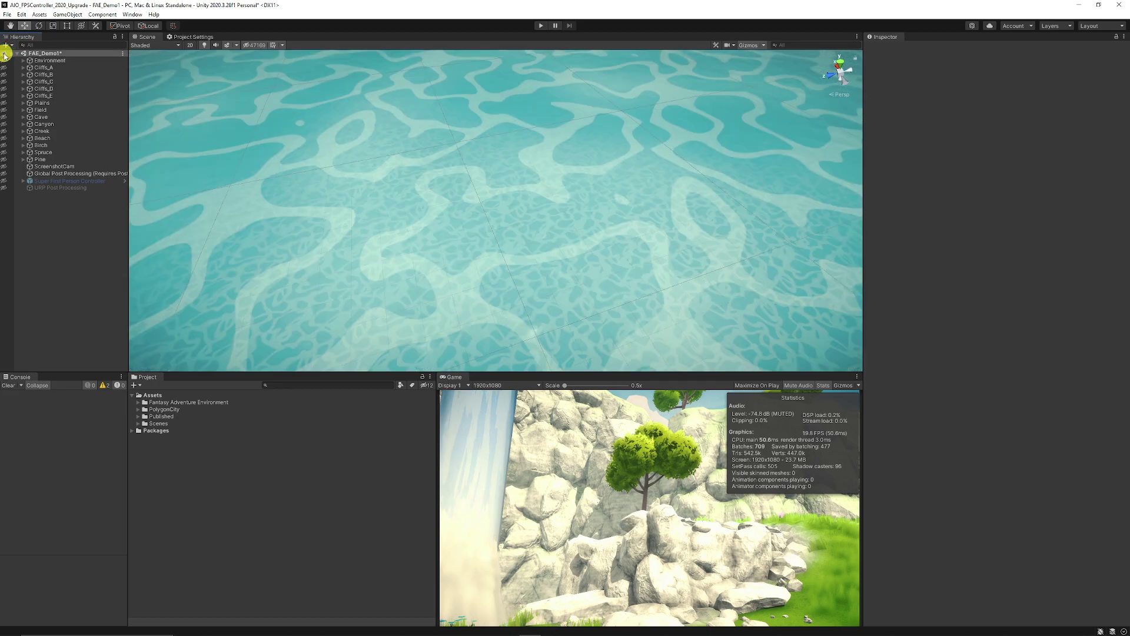
left_click(6, 103)
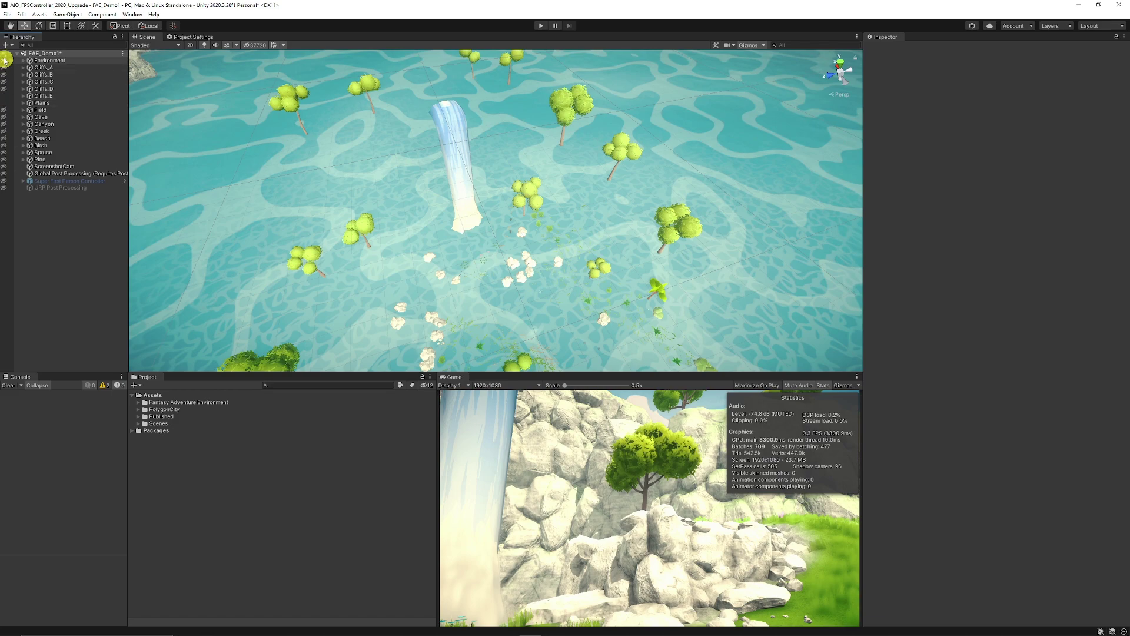
left_click(541, 27)
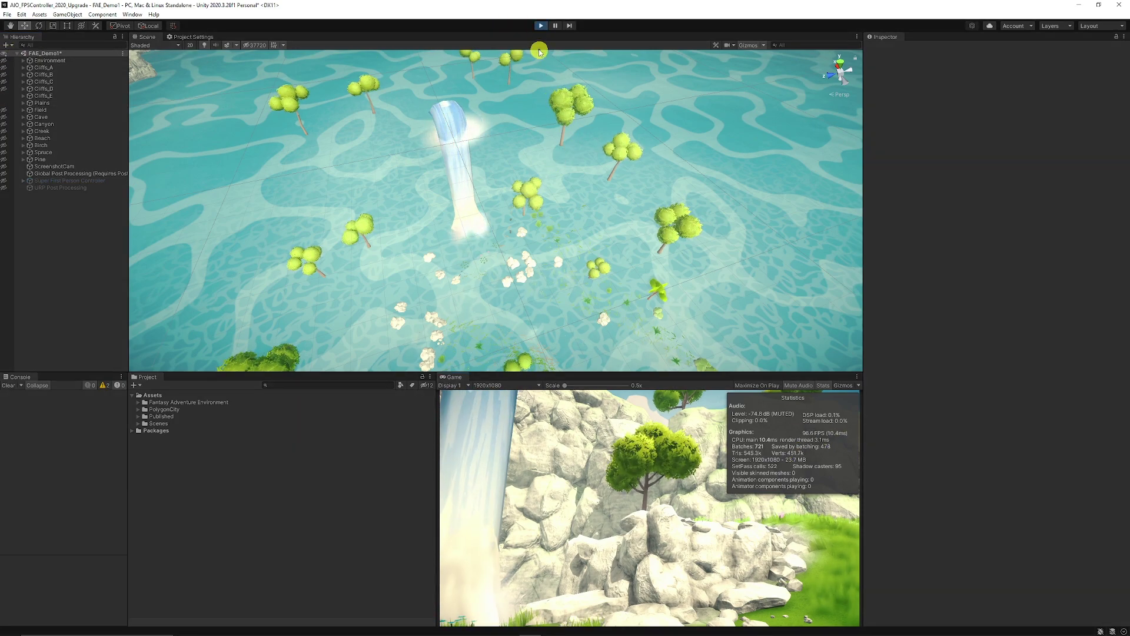
left_click(541, 27)
left_click(541, 28)
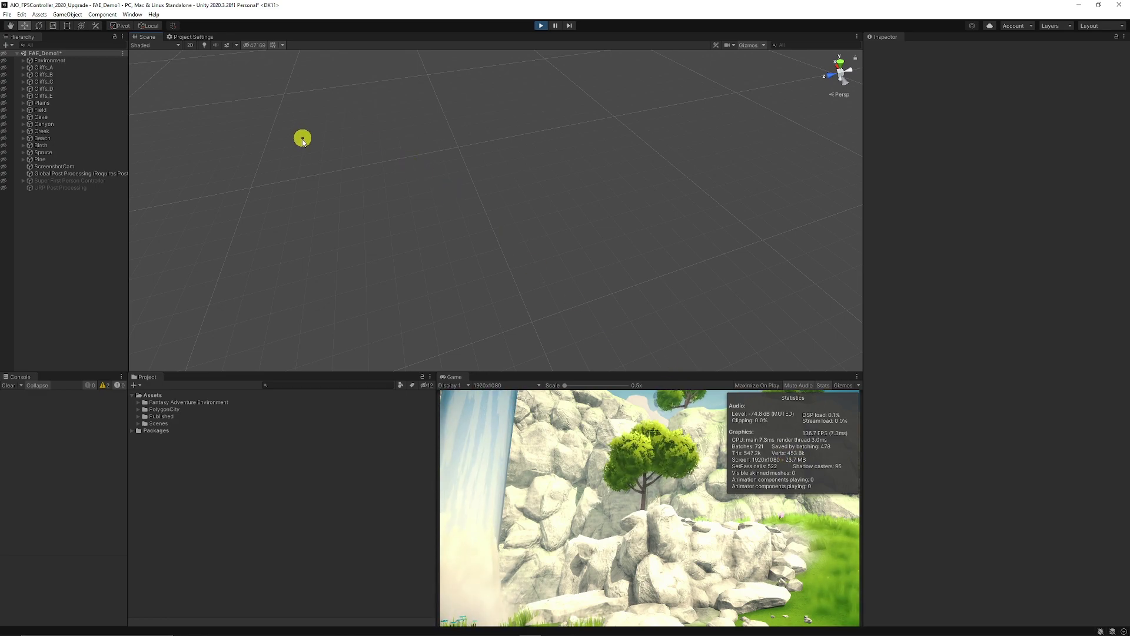
Step: Toggle the Scene view's lighting and its effects off and on to compare the rendering
left_click(204, 46)
left_click(205, 46)
left_click(204, 46)
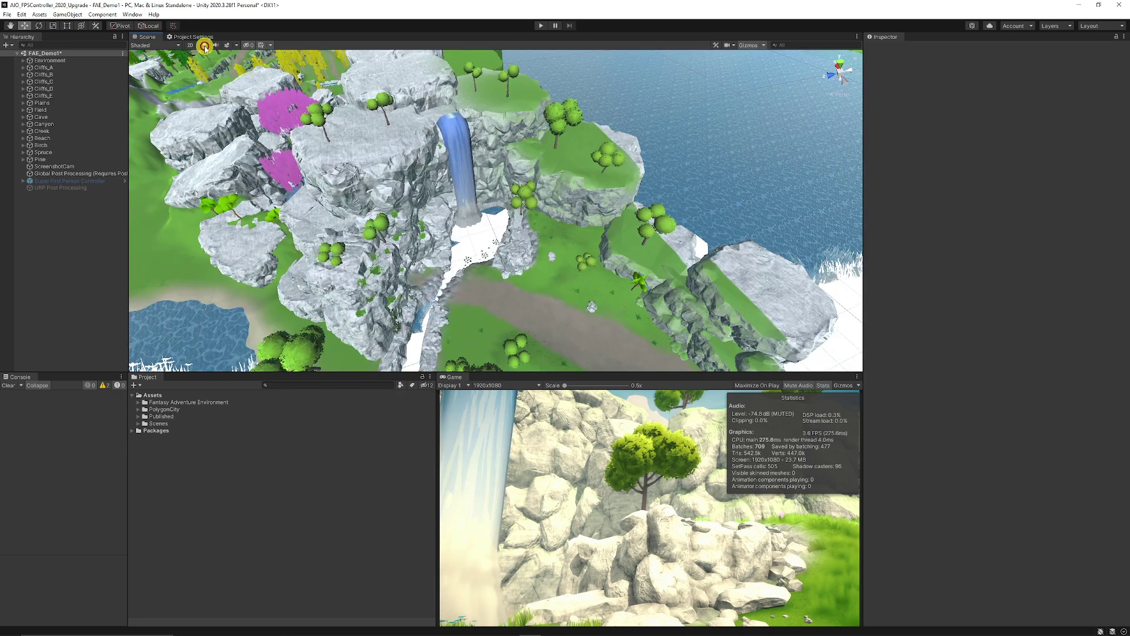
left_click(226, 46)
left_click(226, 45)
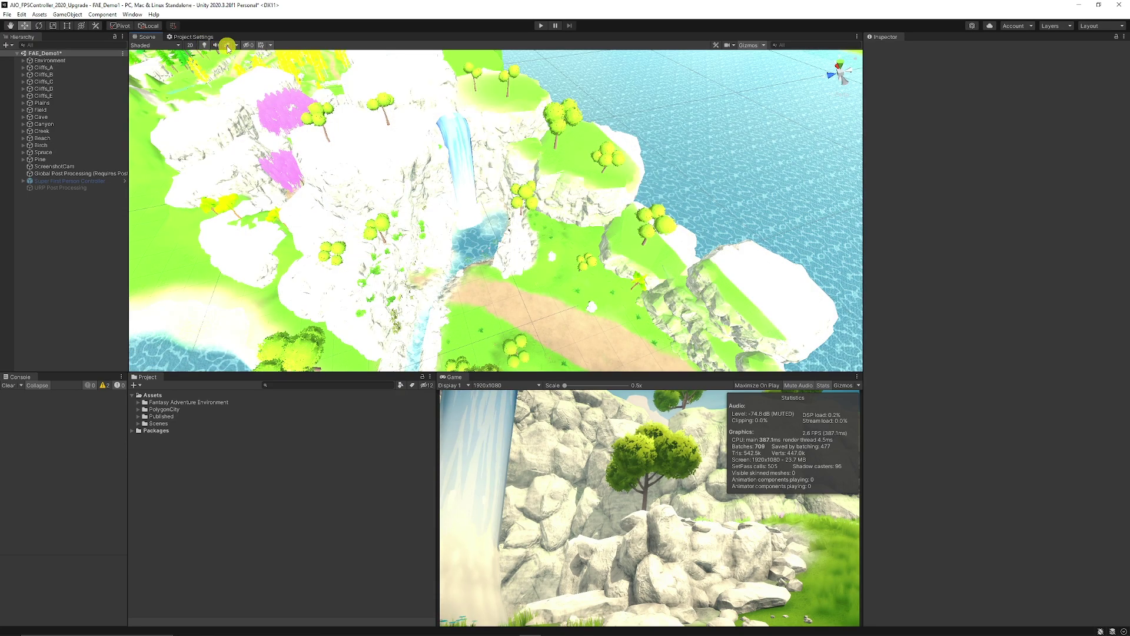
left_click(226, 46)
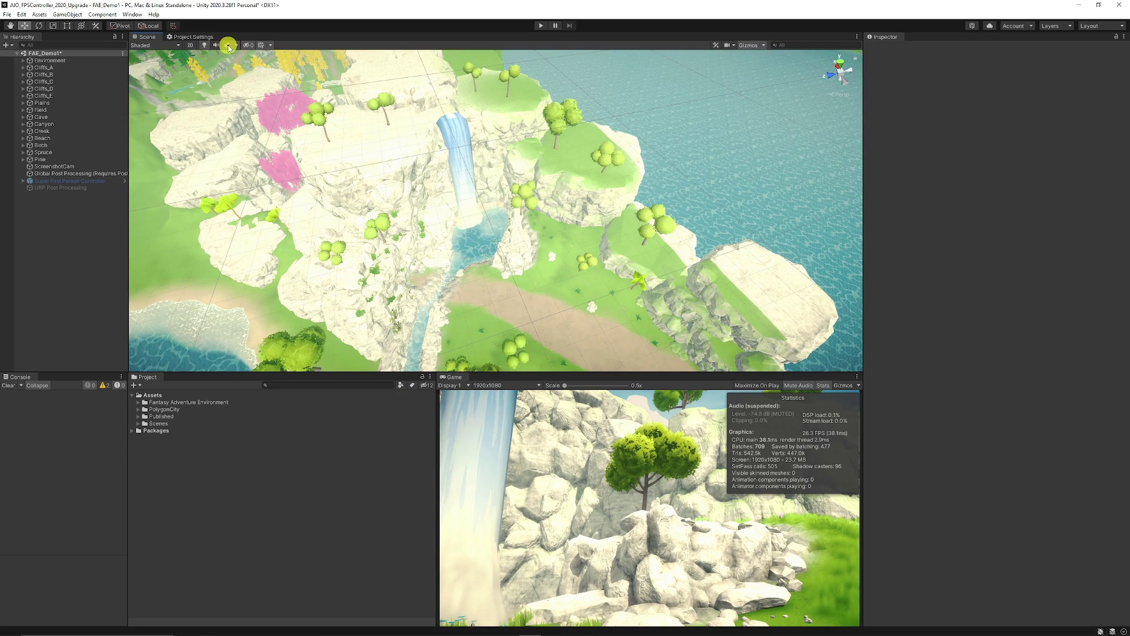
left_click(228, 46)
left_click(228, 47)
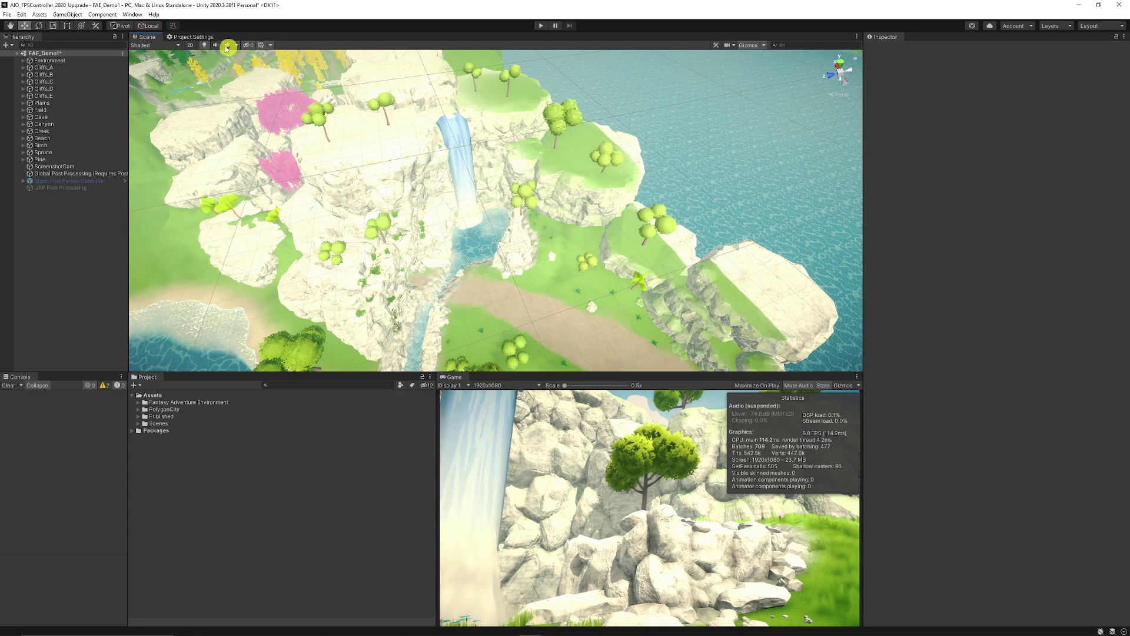
left_click(227, 47)
left_click(205, 46)
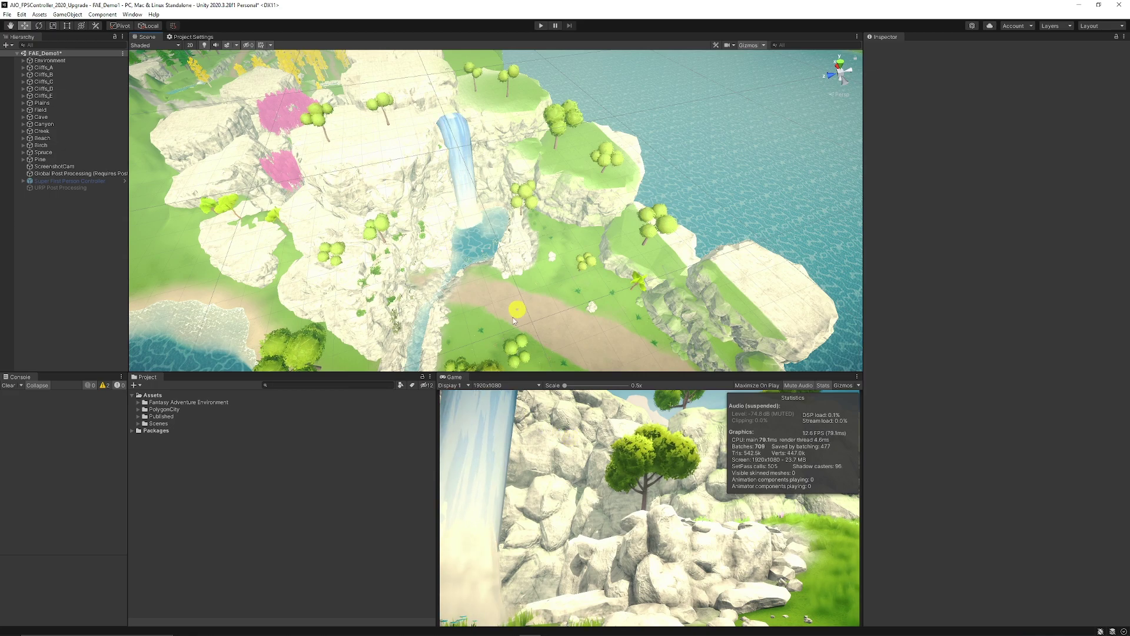
Step: Try to reset all the editor window layouts
mouse_move(450, 378)
left_mouse_down()
mouse_move(471, 352)
mouse_move(343, 101)
mouse_move(248, 43)
mouse_move(585, 315)
mouse_move(456, 377)
left_mouse_up()
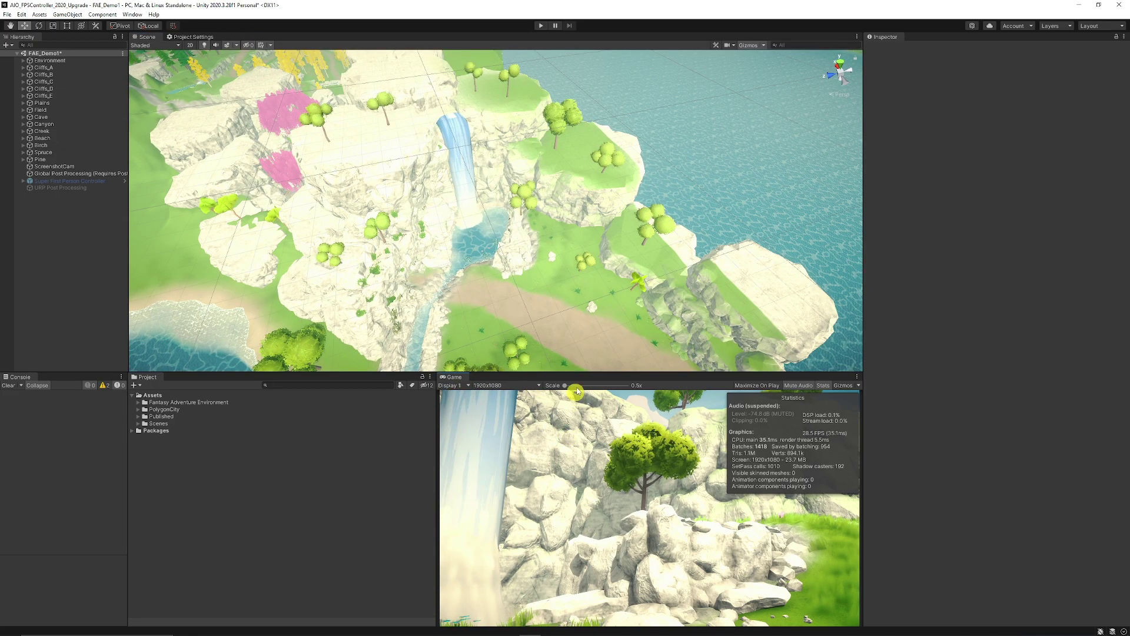
left_click(1095, 26)
mouse_move(1097, 131)
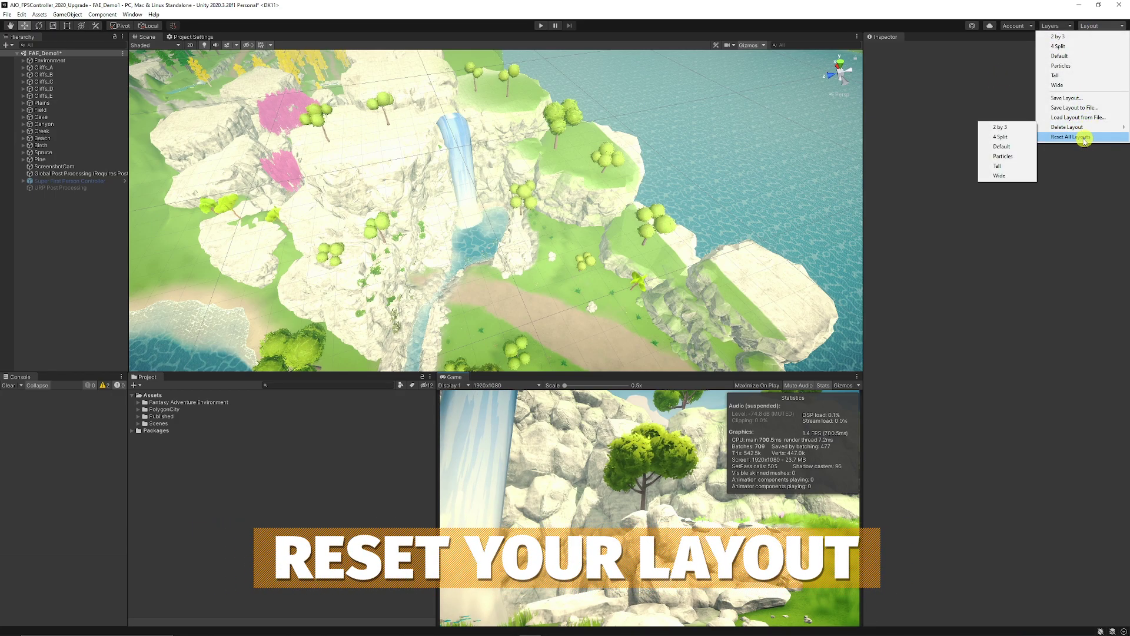
left_click(1083, 139)
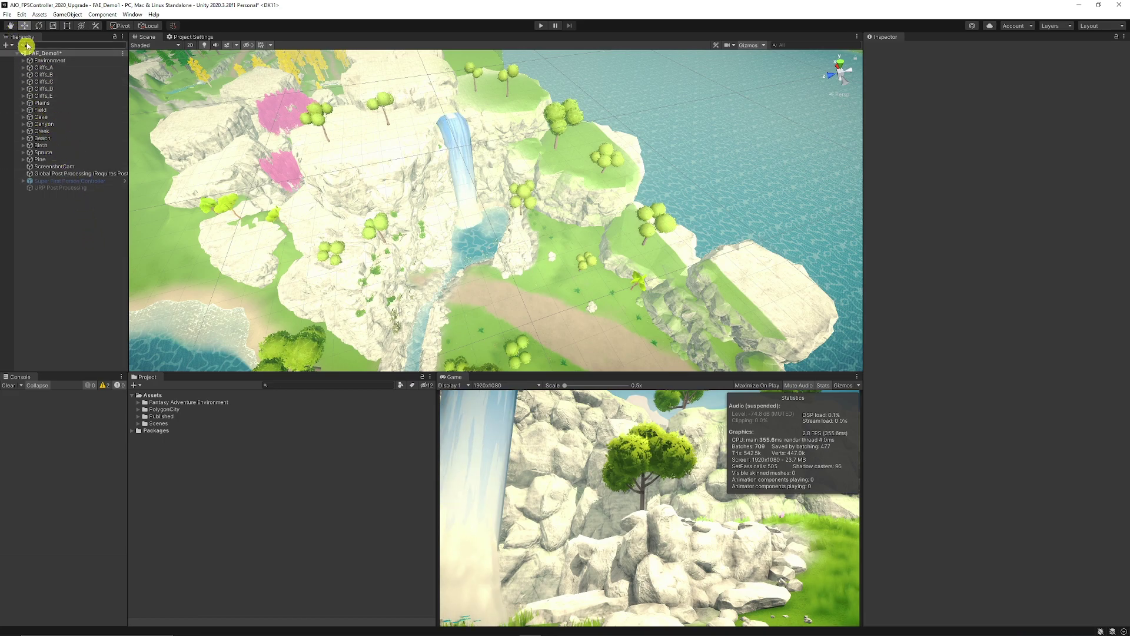
Step: Review the Windows graphics API options in the Player project settings, toggling Auto Graphics API for Windows on and off, and return to the Scene view
left_click(22, 14)
left_click(67, 272)
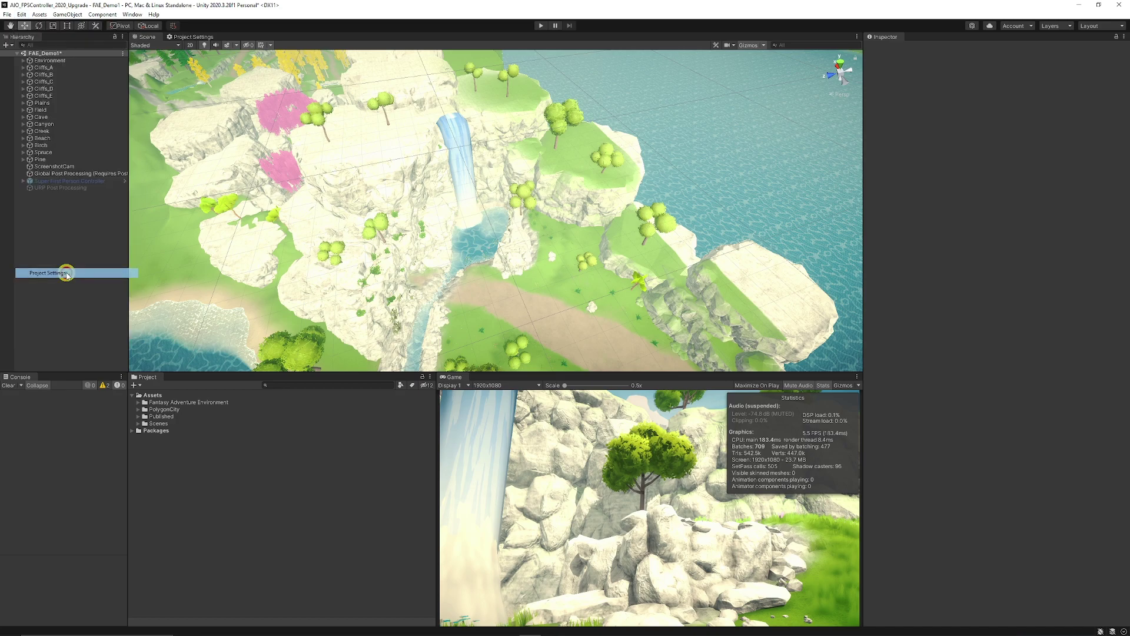
left_click(149, 112)
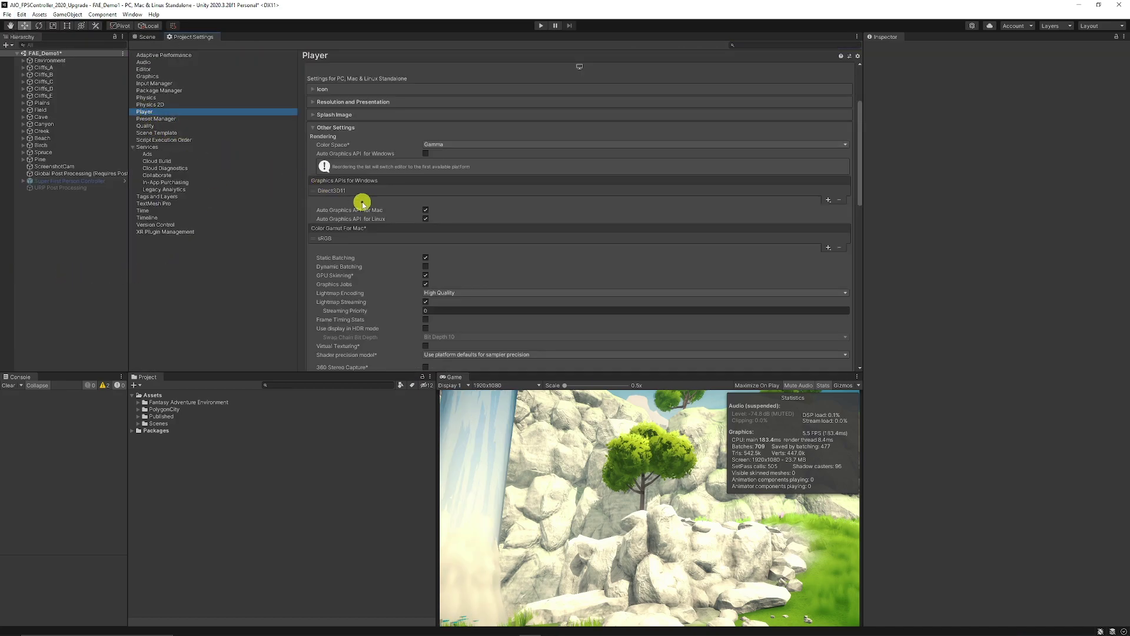
left_click(351, 155)
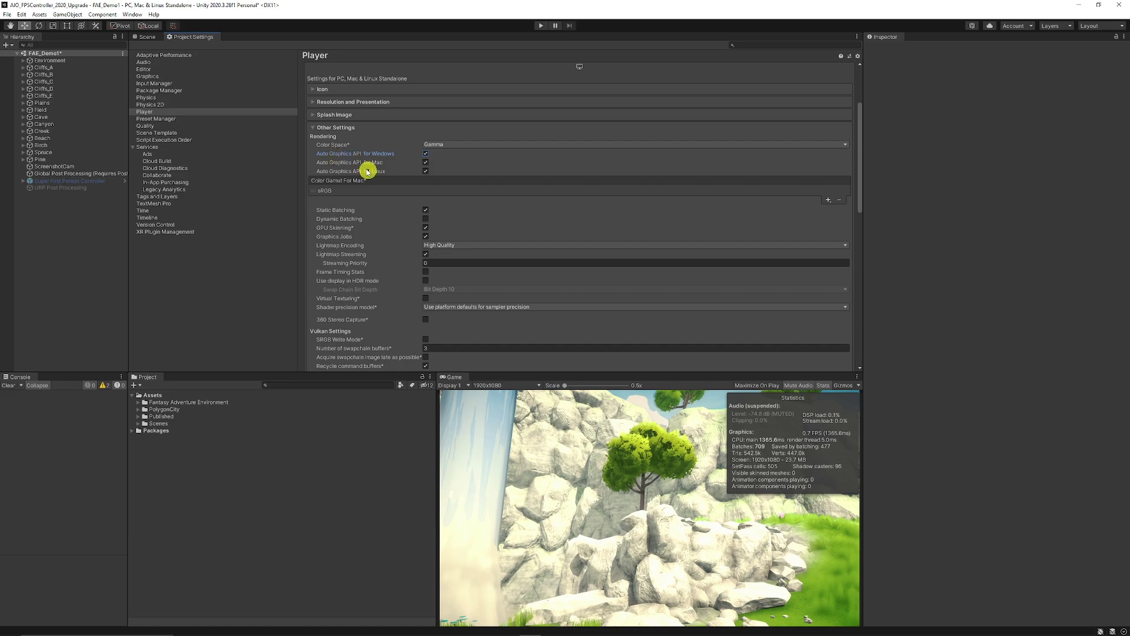
left_click(425, 153)
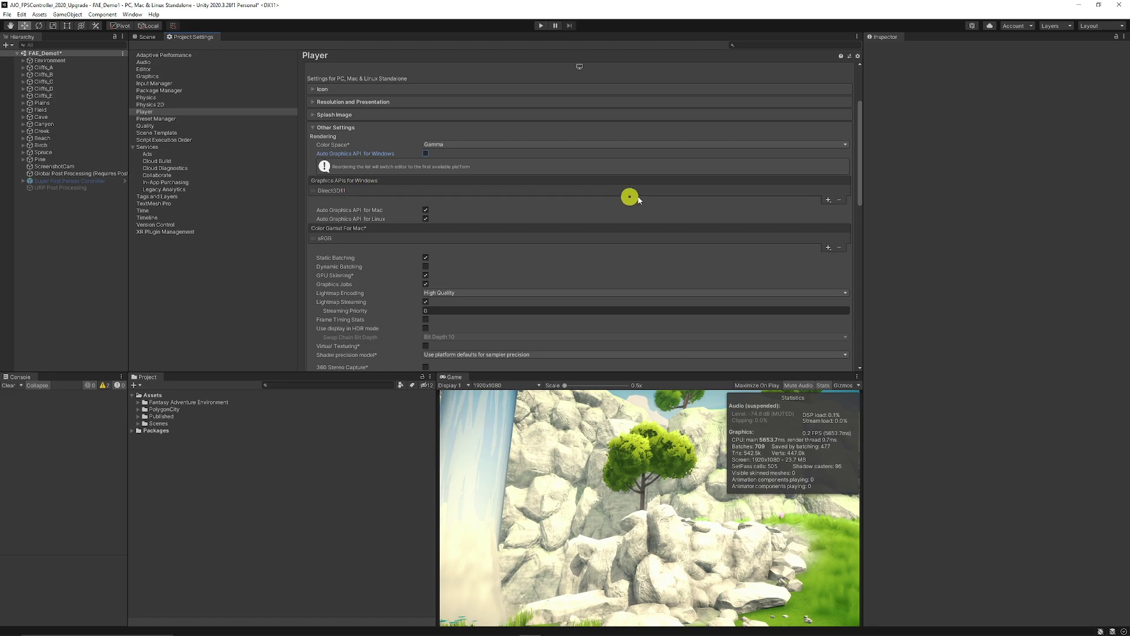
left_click(828, 201)
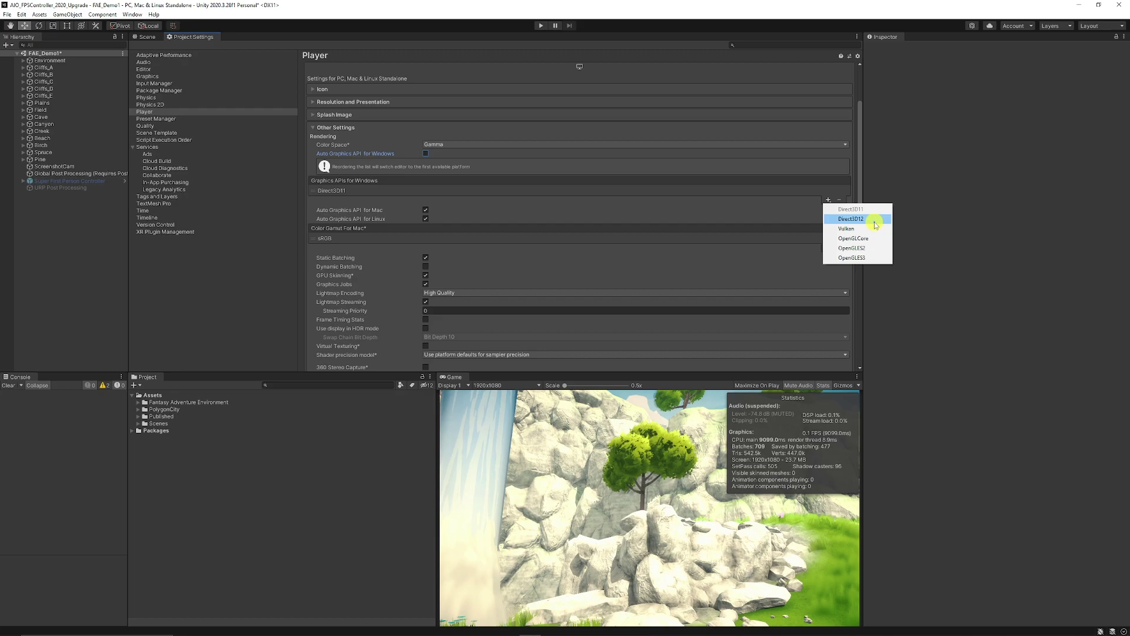
left_click(148, 39)
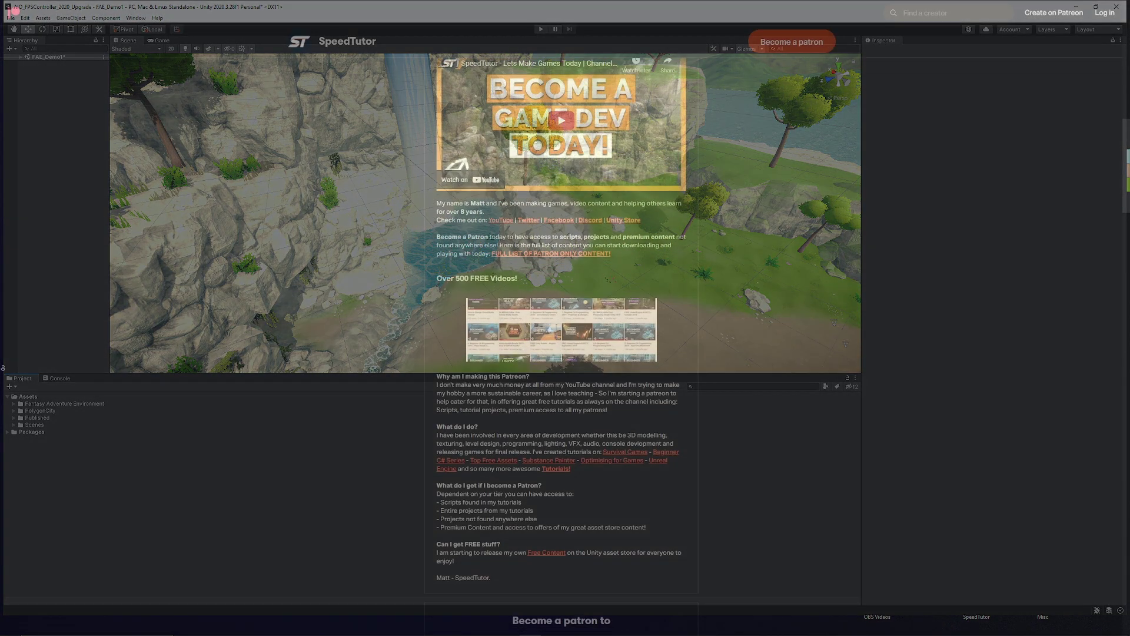
scroll(3, 367, "down", 6)
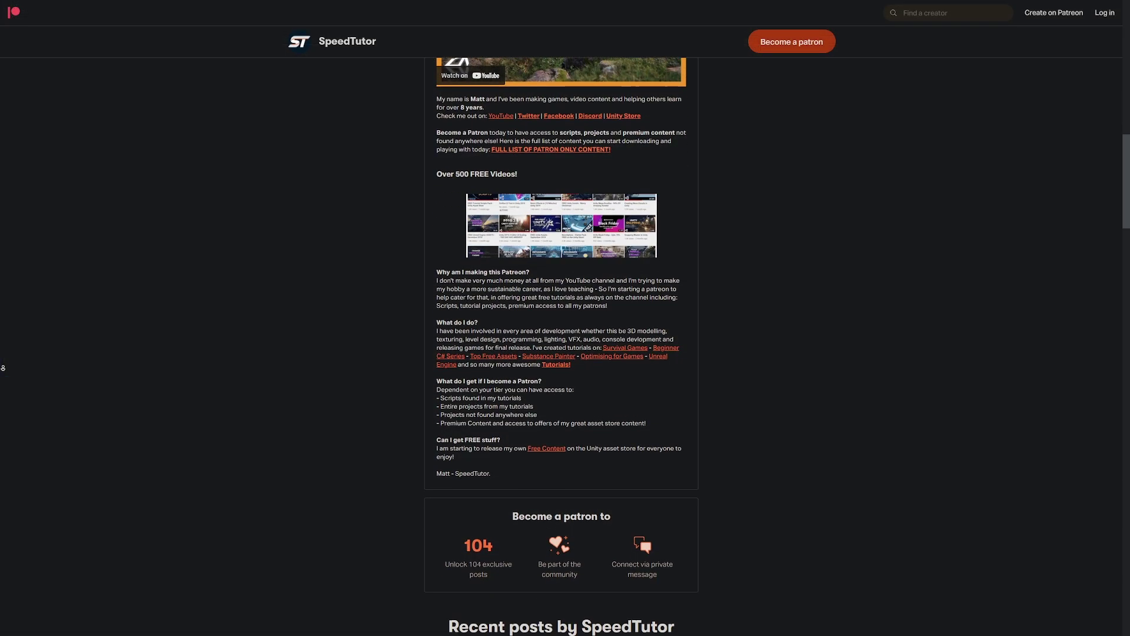
scroll(3, 367, "down", 7)
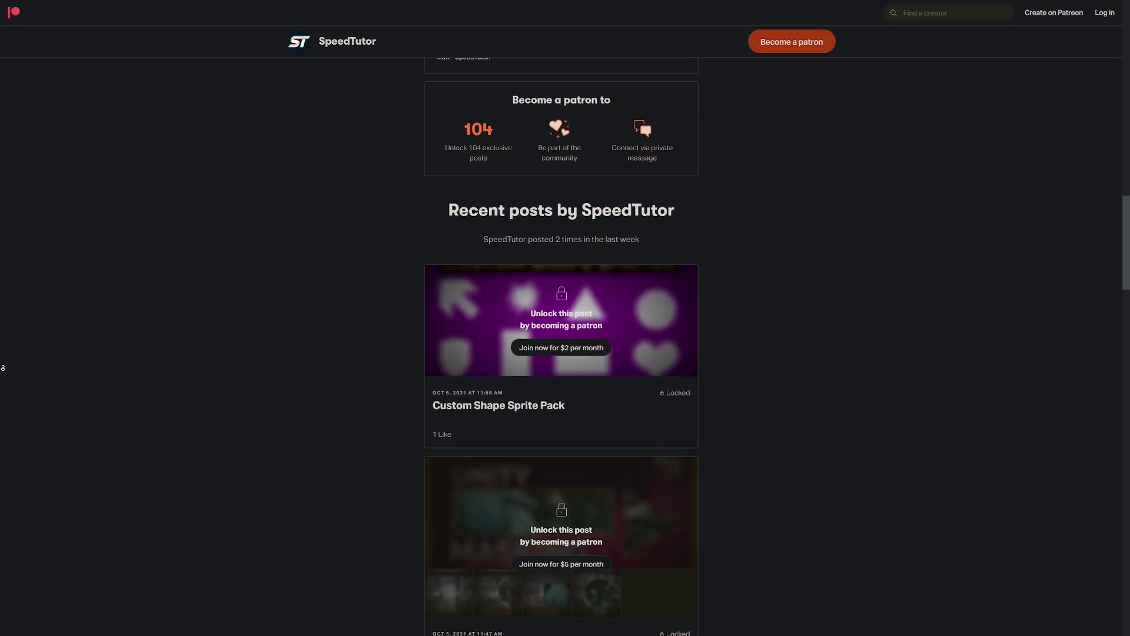
scroll(3, 367, "down", 7)
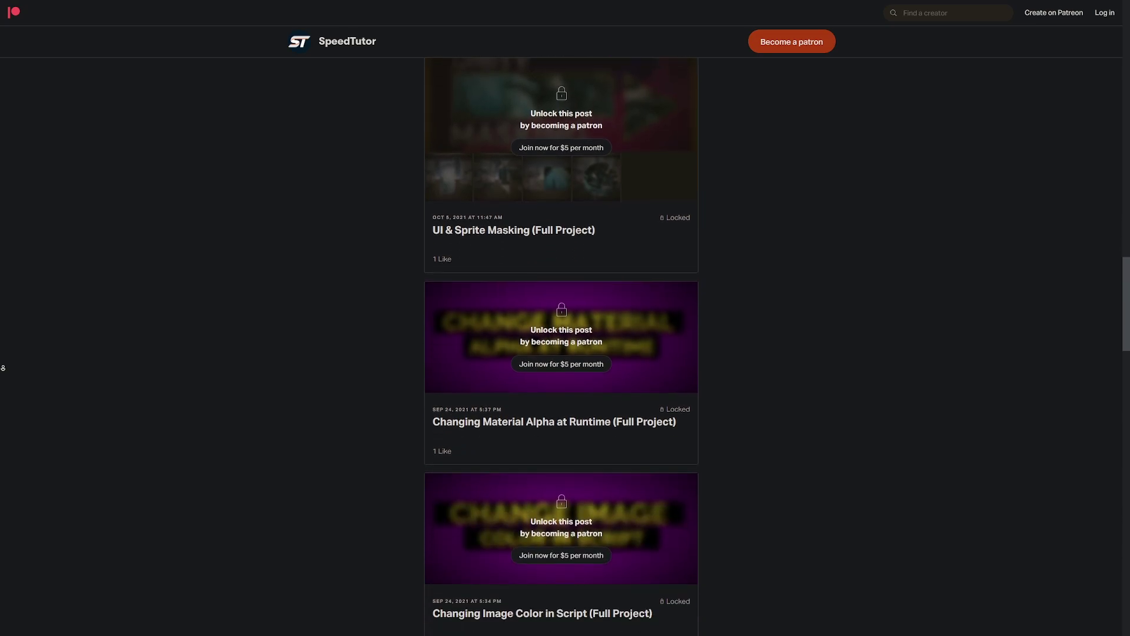
scroll(3, 367, "down", 7)
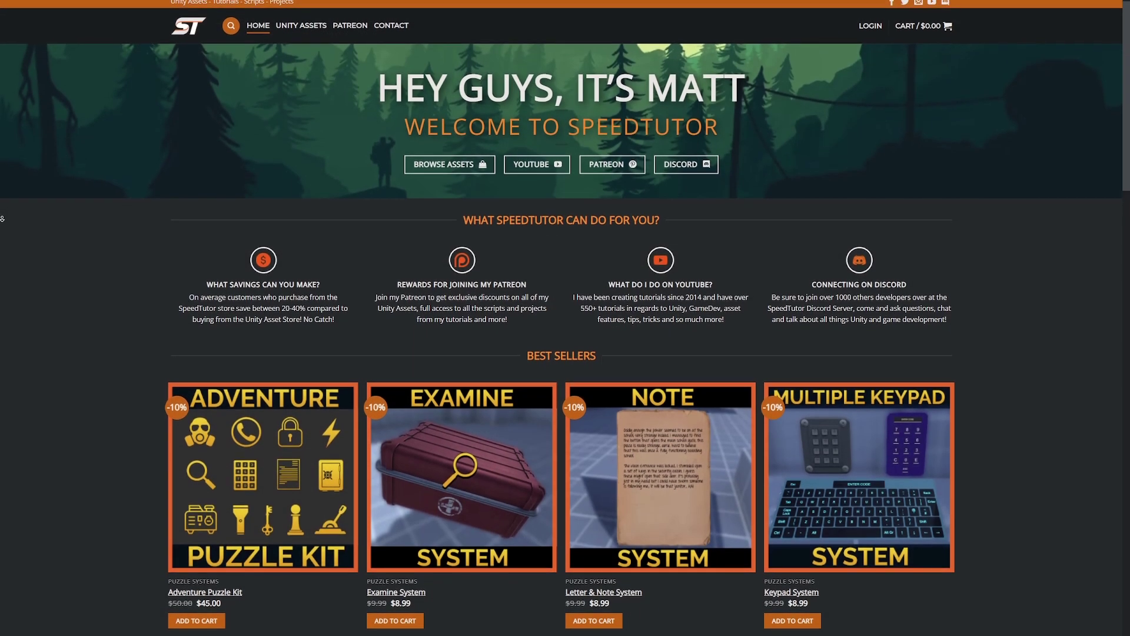
scroll(2, 224, "down", 2)
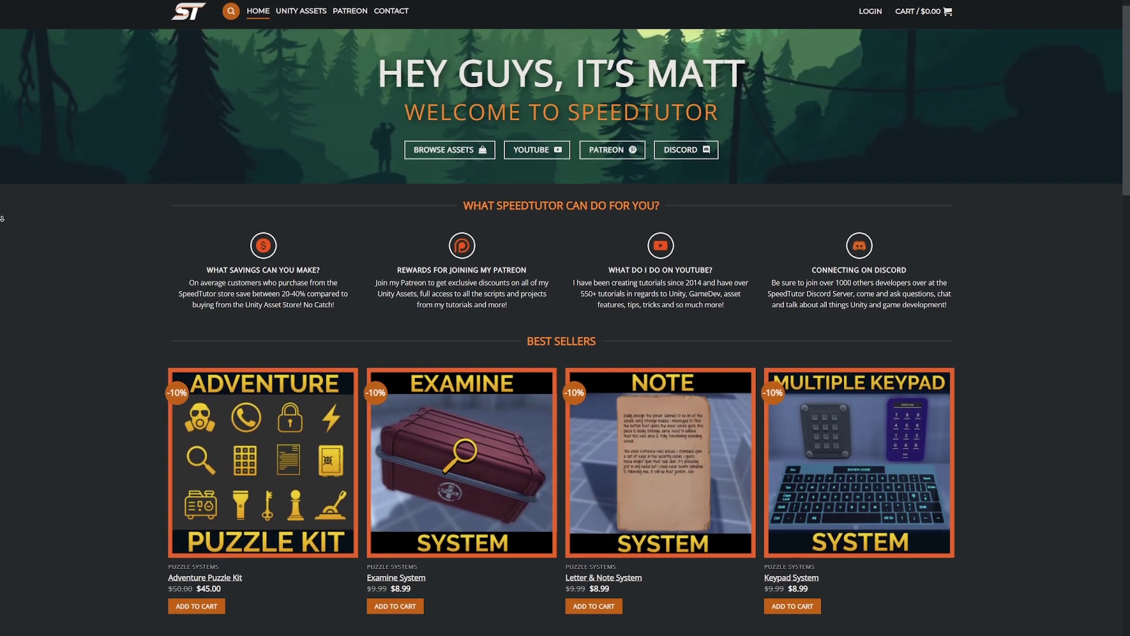
scroll(2, 223, "down", 3)
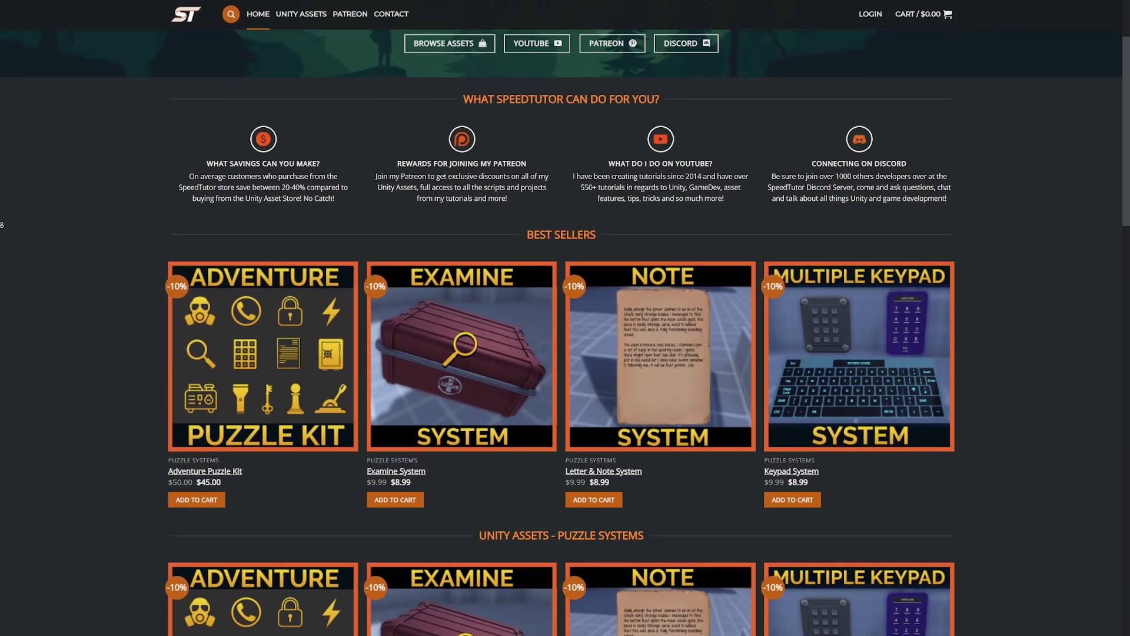
scroll(2, 225, "down", 3)
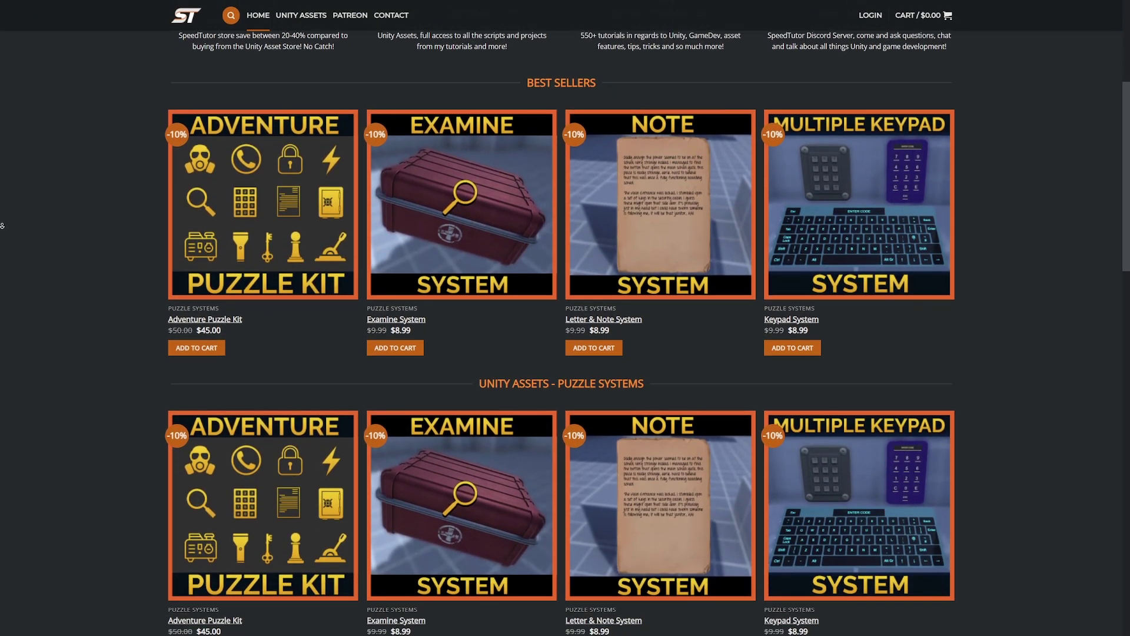